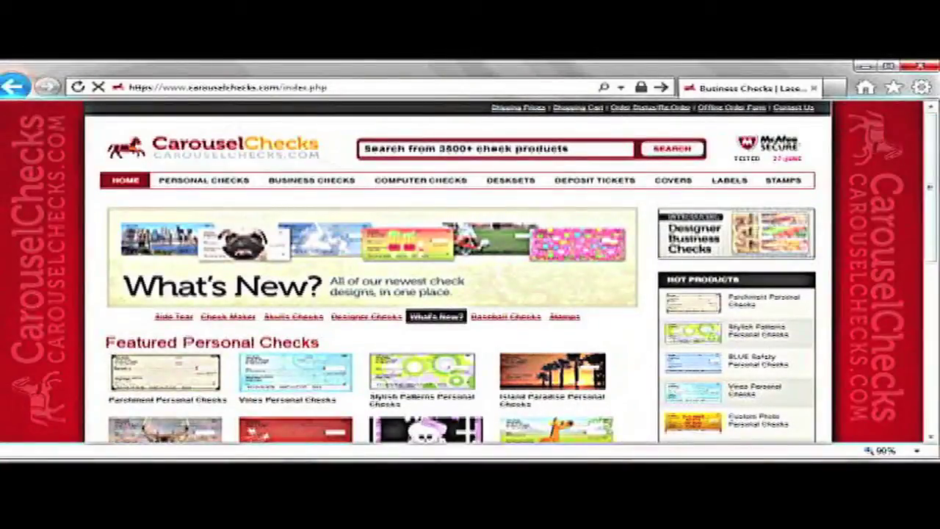
- Open the Food category from the Personal Checks category grid
left_click(203, 180)
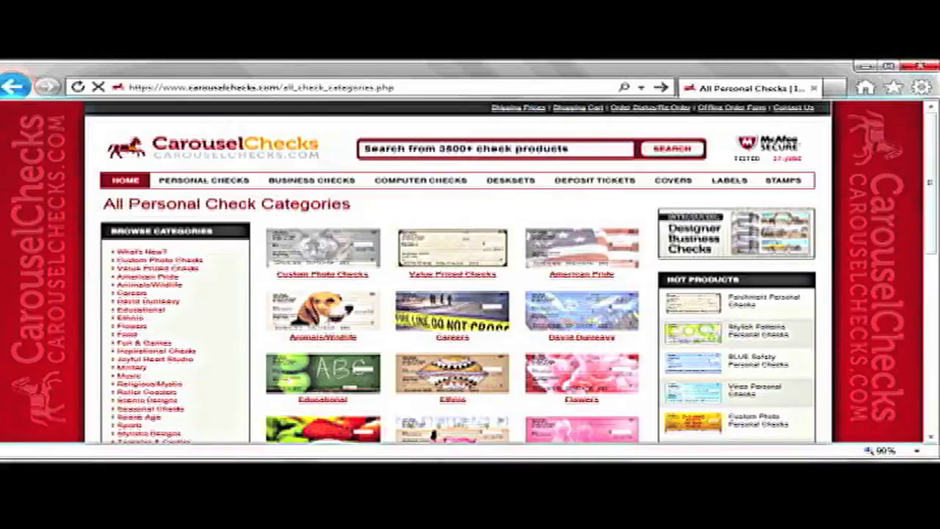
scroll(470, 272, "down", 2)
scroll(470, 272, "down", 5)
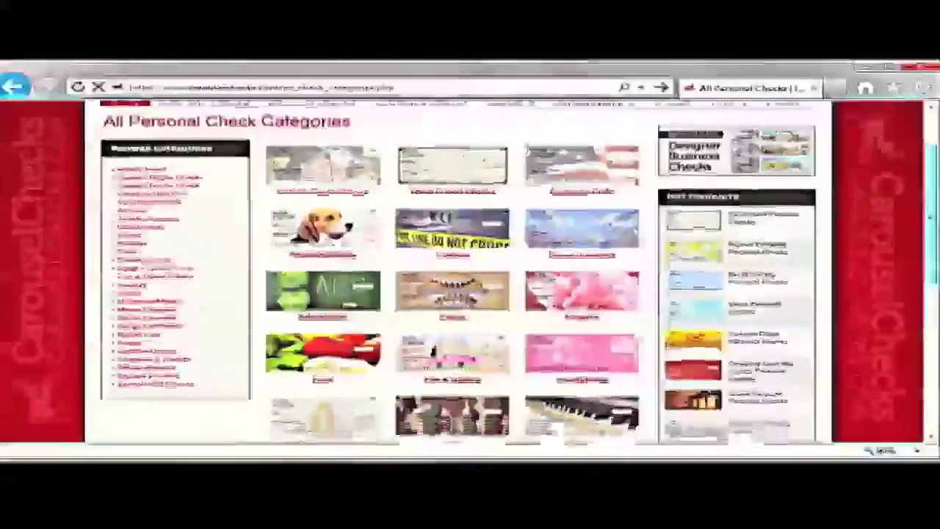
scroll(470, 272, "down", 7)
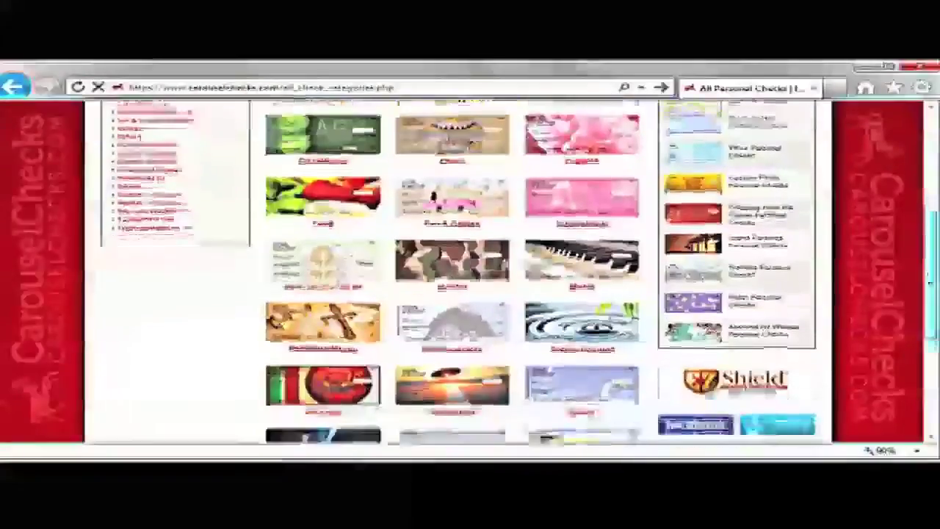
scroll(471, 272, "down", 2)
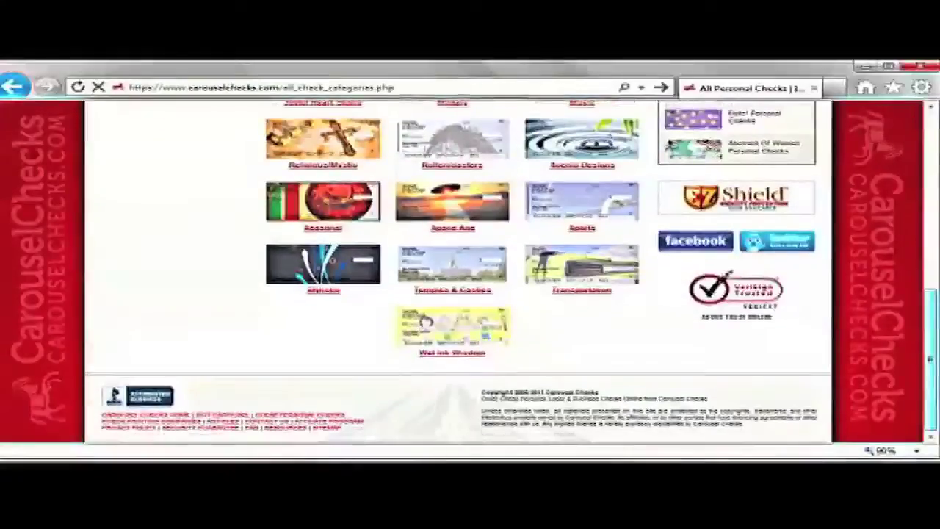
scroll(470, 272, "up", 3)
scroll(470, 272, "up", 10)
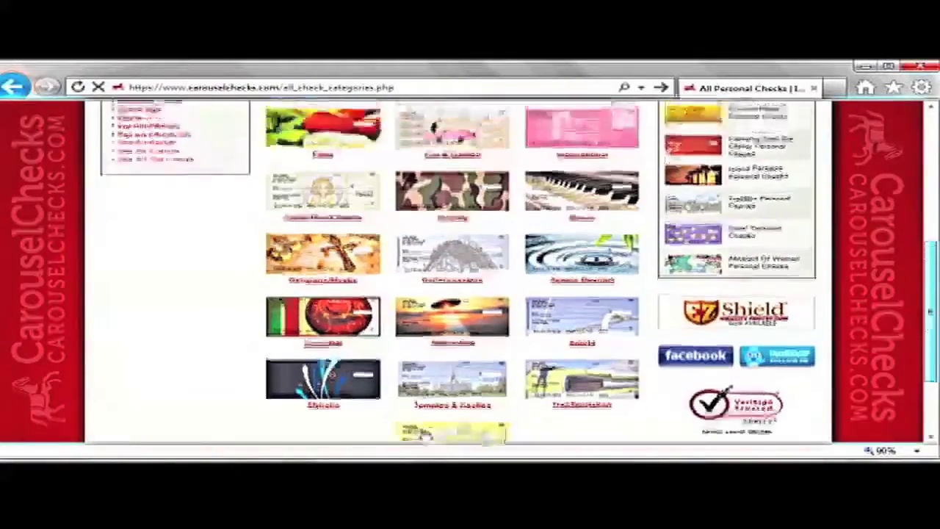
scroll(471, 272, "up", 3)
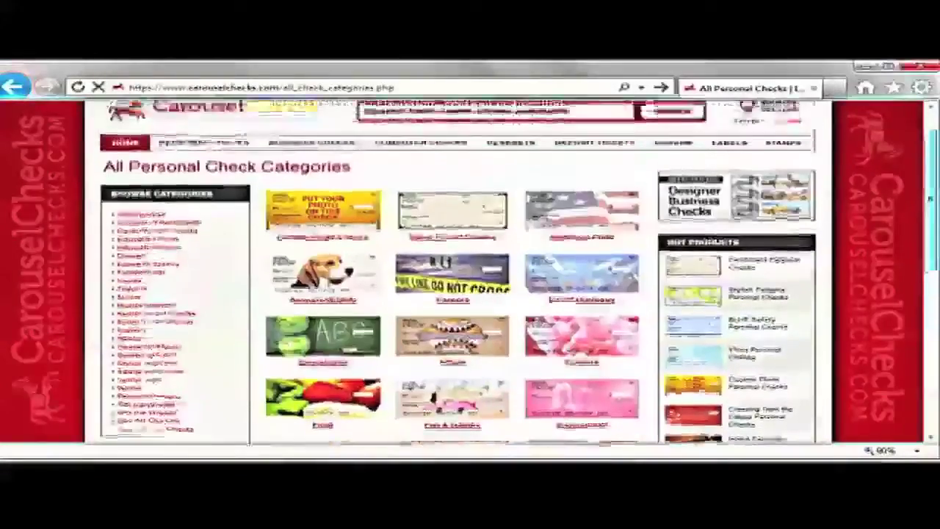
left_click(549, 323)
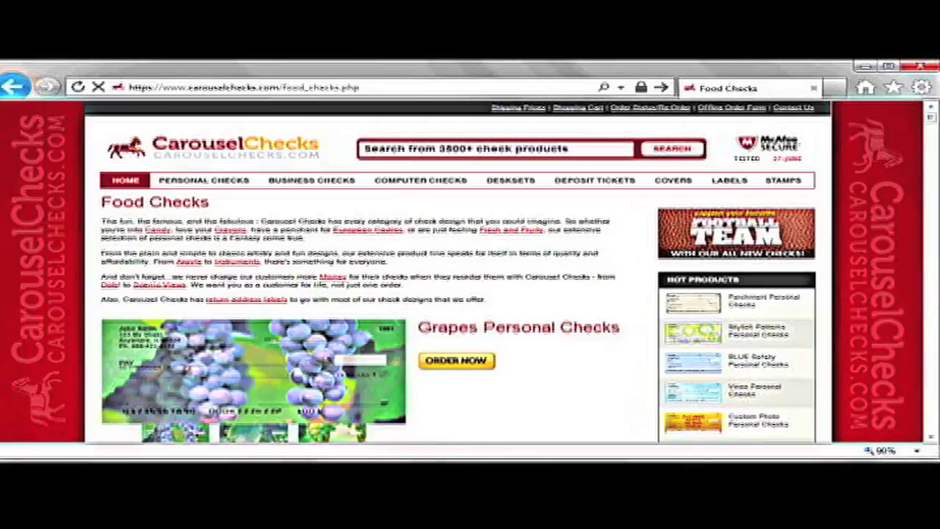
- Scroll the Food Checks page down to Cupcakes Personal Checks and open that listing
scroll(470, 272, "down", 10)
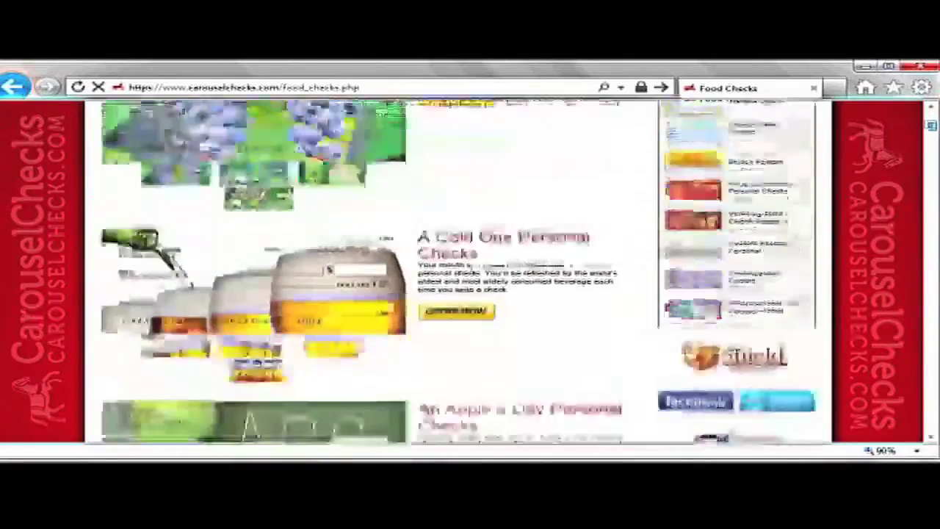
scroll(470, 272, "down", 10)
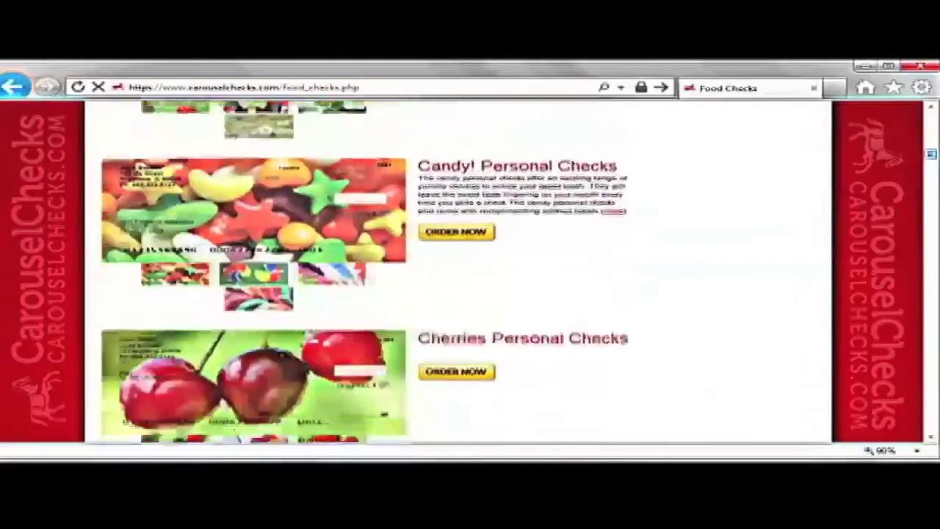
scroll(471, 272, "down", 10)
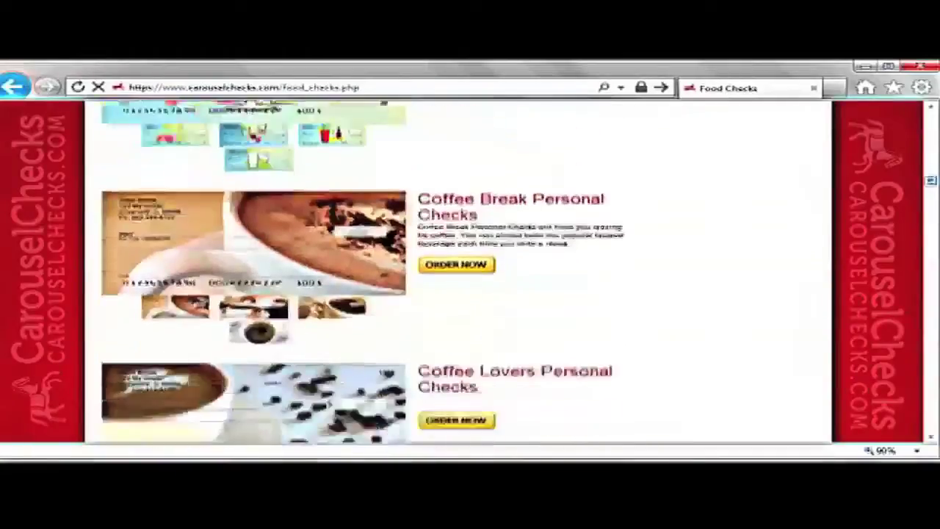
scroll(470, 271, "down", 10)
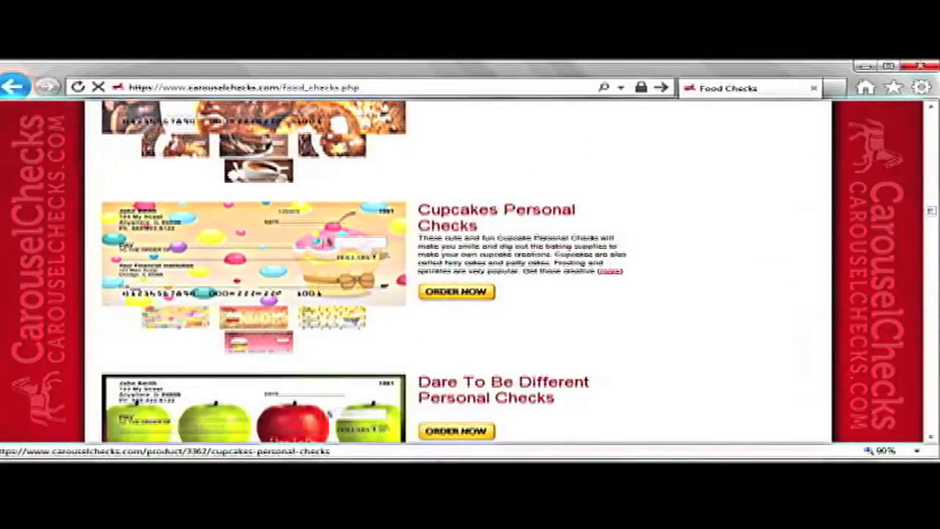
left_click(456, 292)
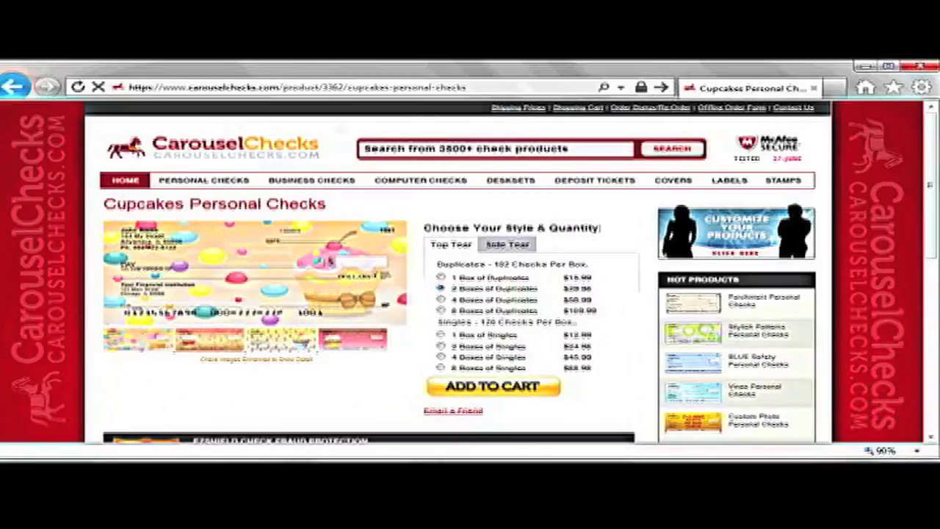
- Compare the side-tear and design variants, then add 1 Box of Singles in pink polka-dot to the cart
left_click(507, 243)
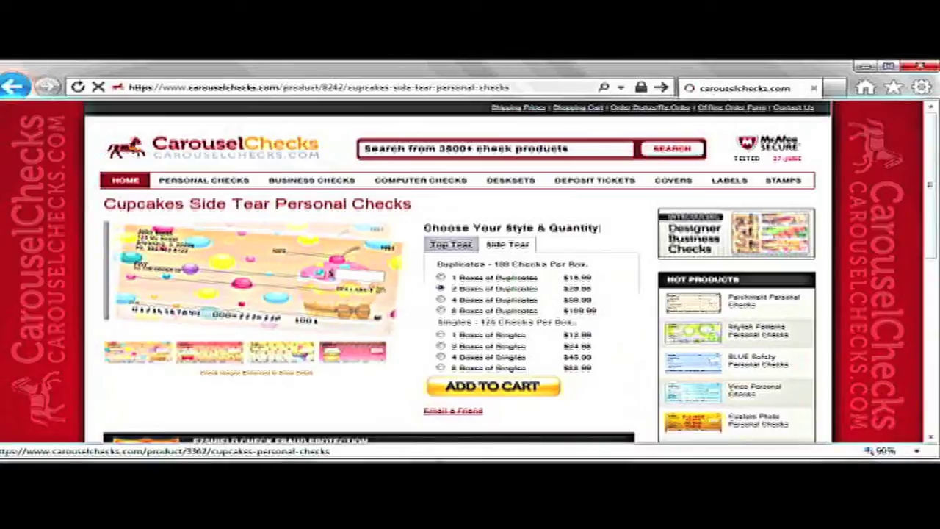
left_click(451, 244)
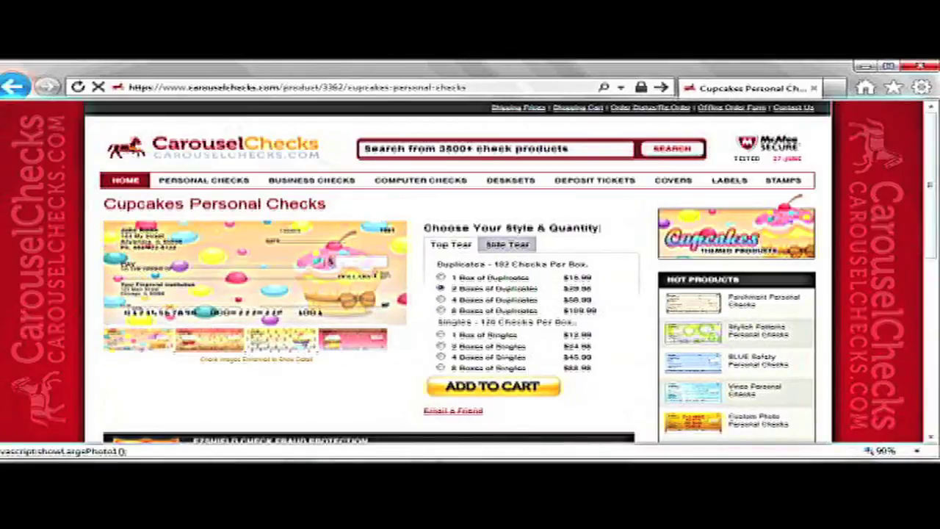
left_click(199, 338)
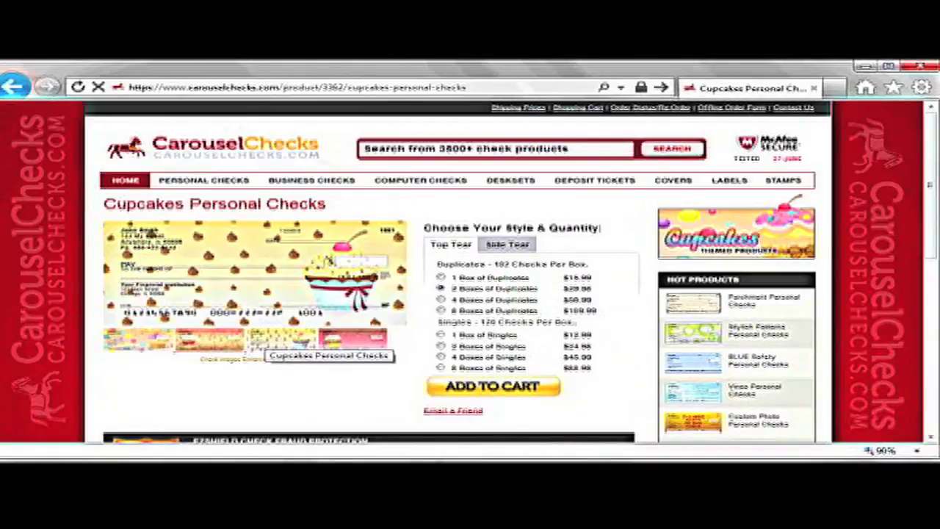
left_click(345, 338)
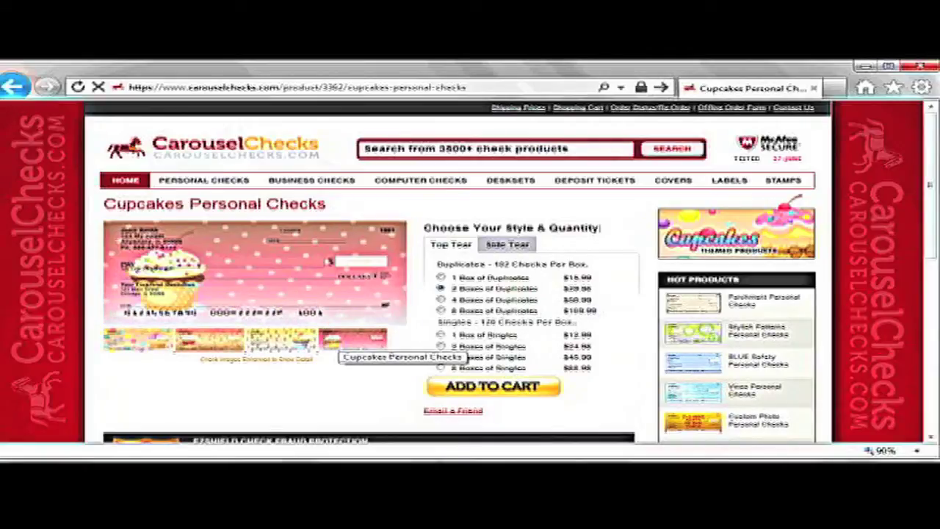
left_click(440, 334)
left_click(493, 385)
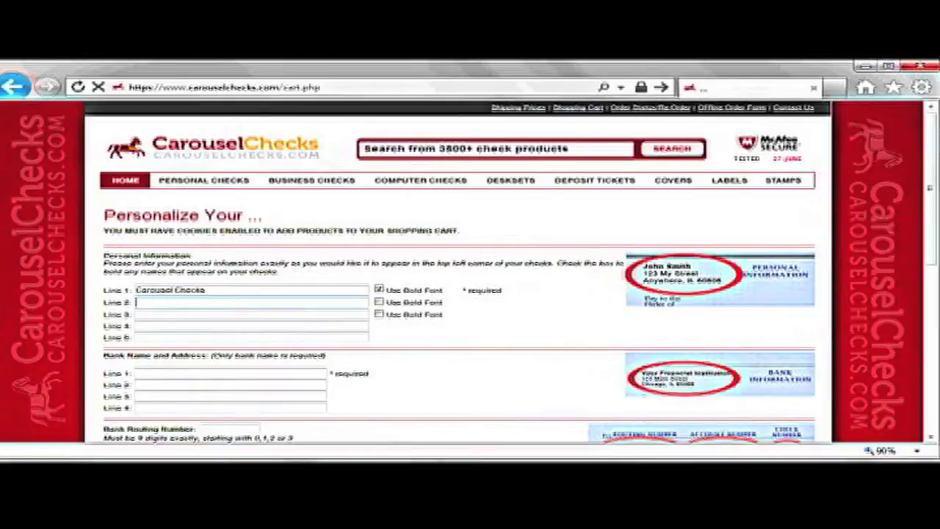
type("8 5")
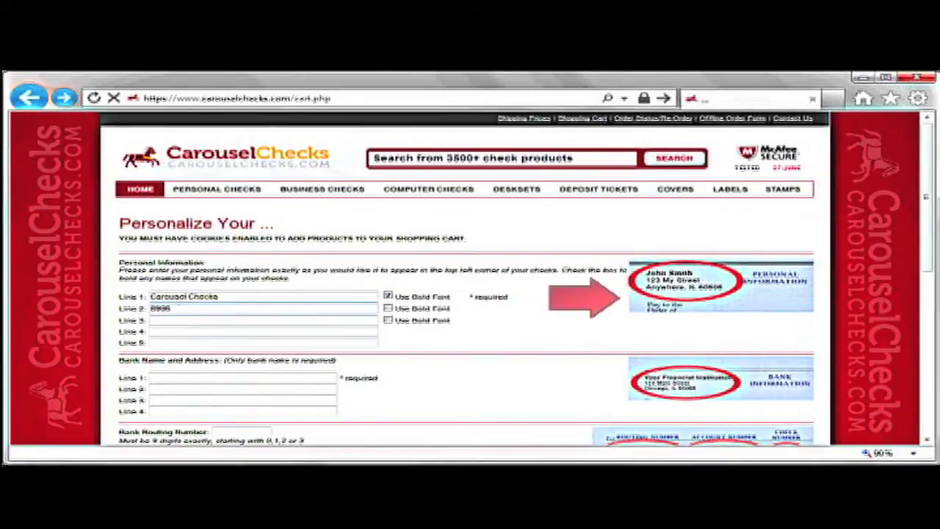
type(". Har")
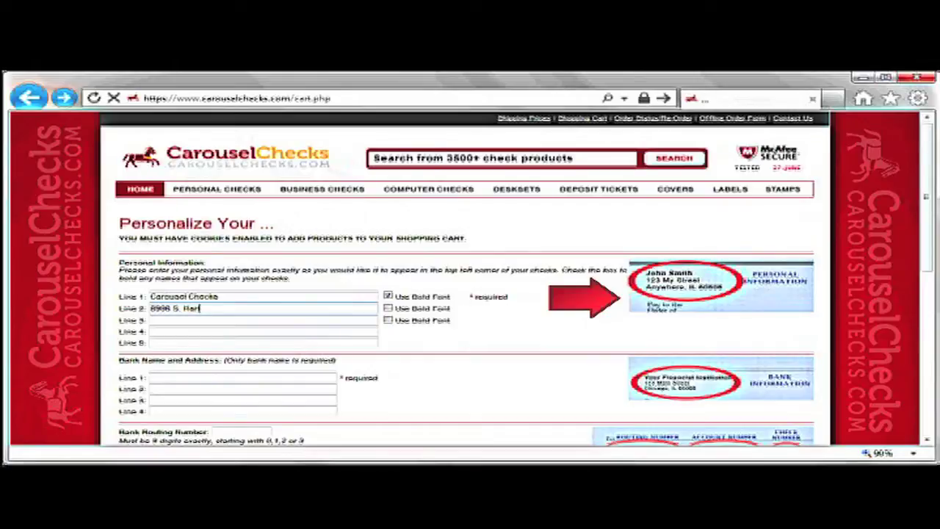
type("lem Ave.")
key("Tab")
type("Bridgeview, IL 60455")
key("Tab")
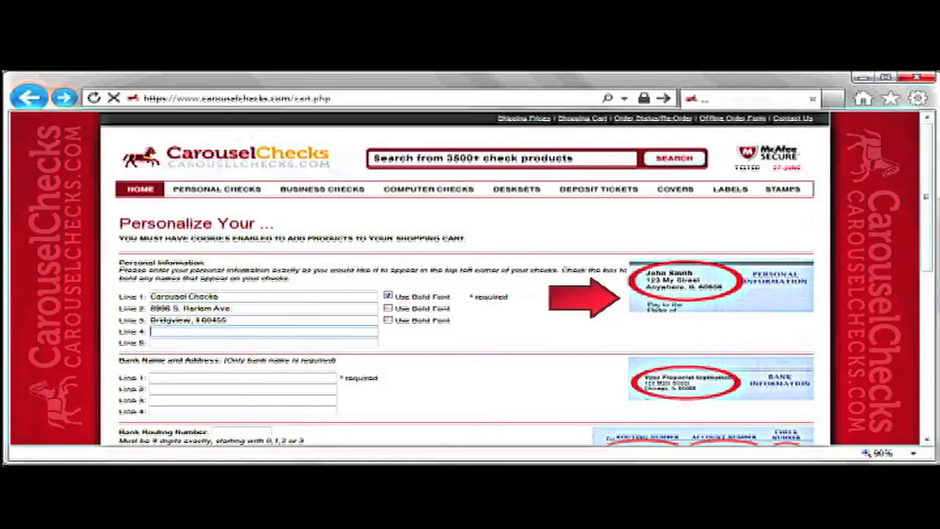
key("Tab")
type("www.")
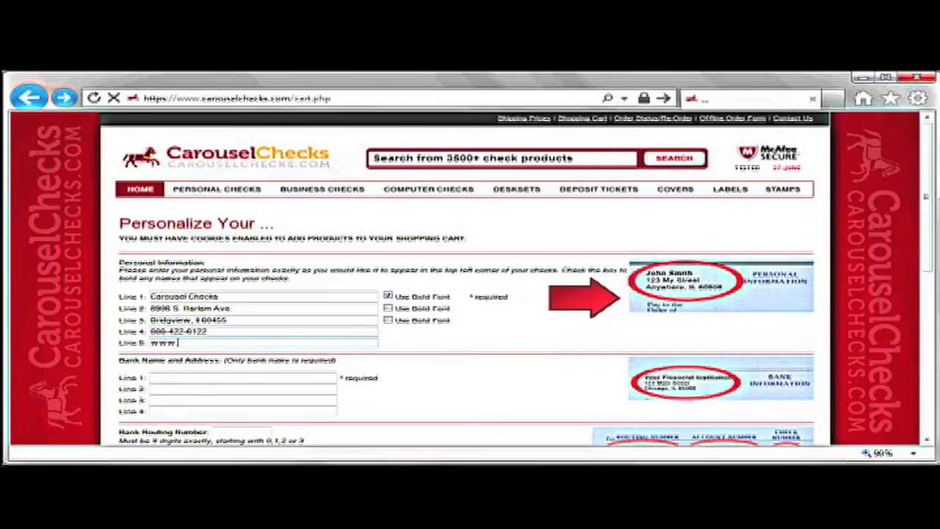
type("carouselcheck")
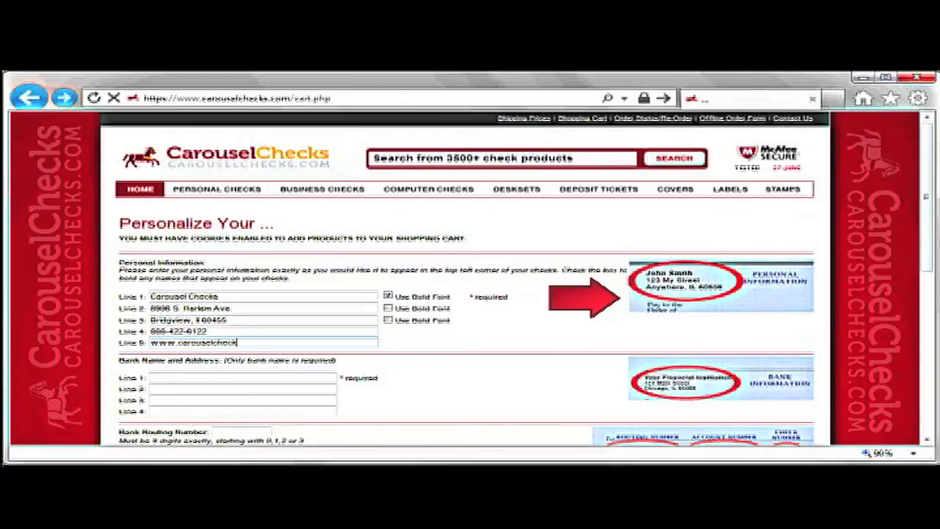
type("s.com")
left_click(243, 378)
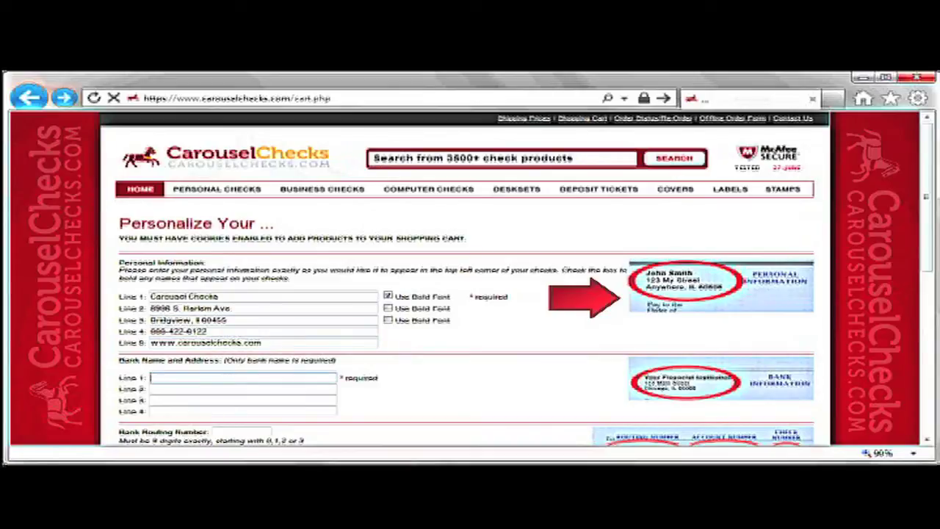
type("Carousel")
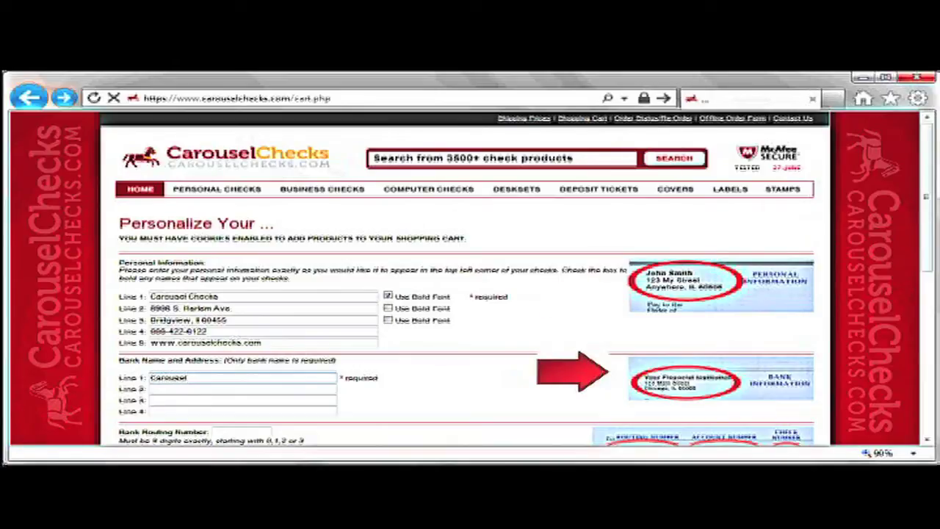
type(" Checks")
- Enter the bank routing number and the checking account number, typed twice
scroll(470, 294, "down", 2)
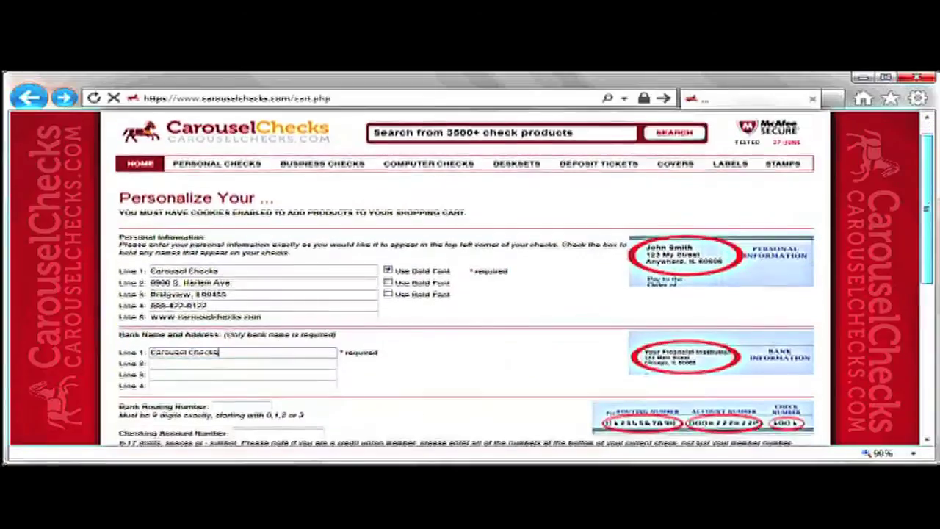
scroll(470, 294, "down", 3)
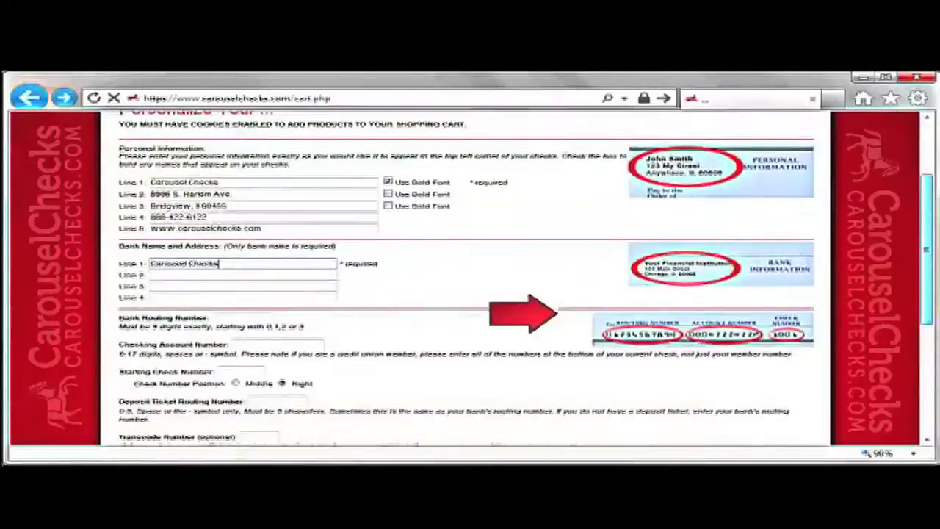
left_click(218, 306)
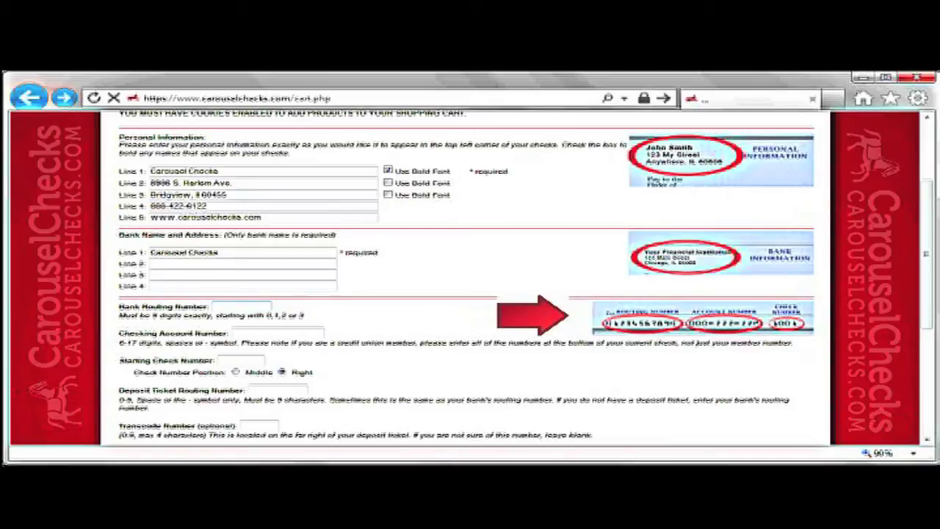
type("123456789")
left_click(249, 333)
type("98")
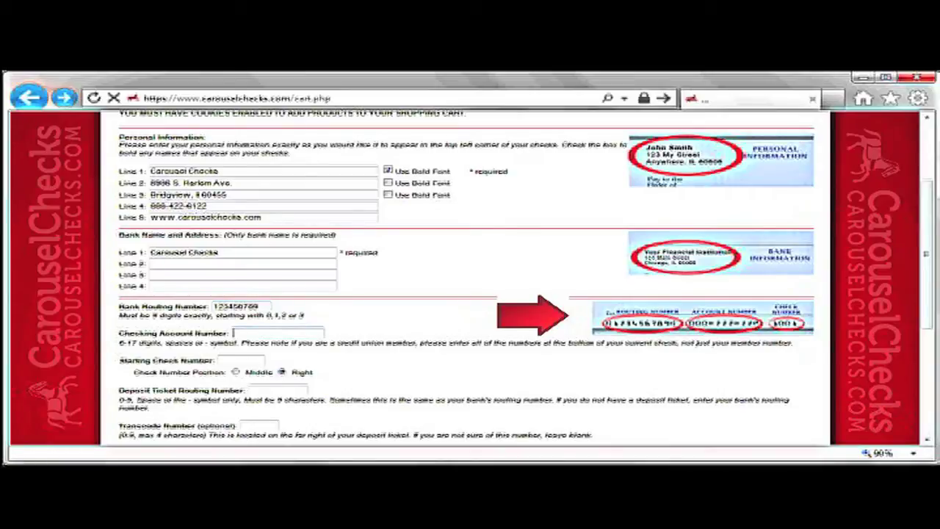
type("7654321")
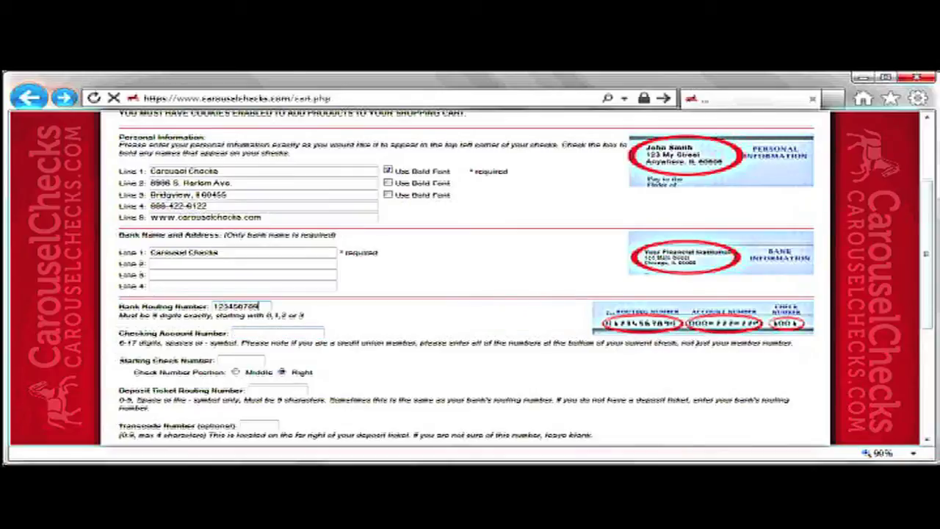
type("987654321")
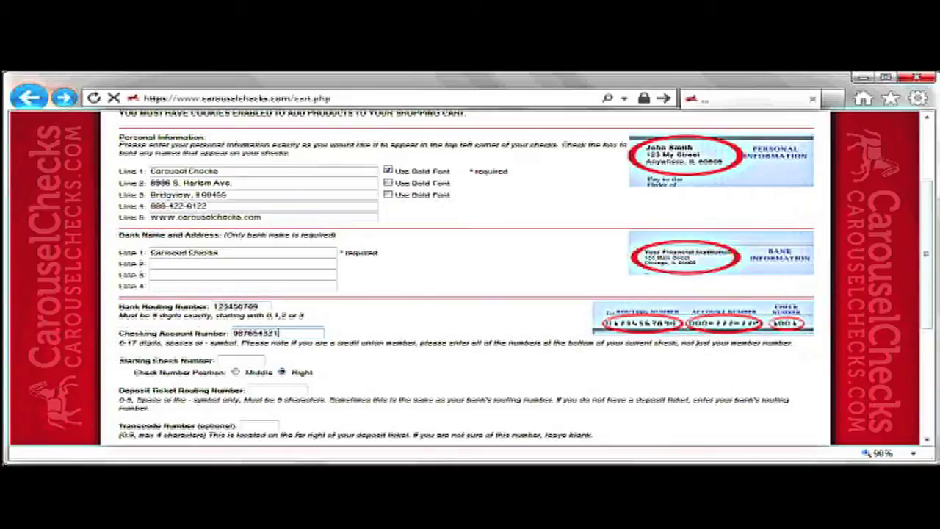
- Set the starting check number to 1001 and enter the deposit ticket routing number
left_click(241, 360)
type("1001")
left_click(250, 390)
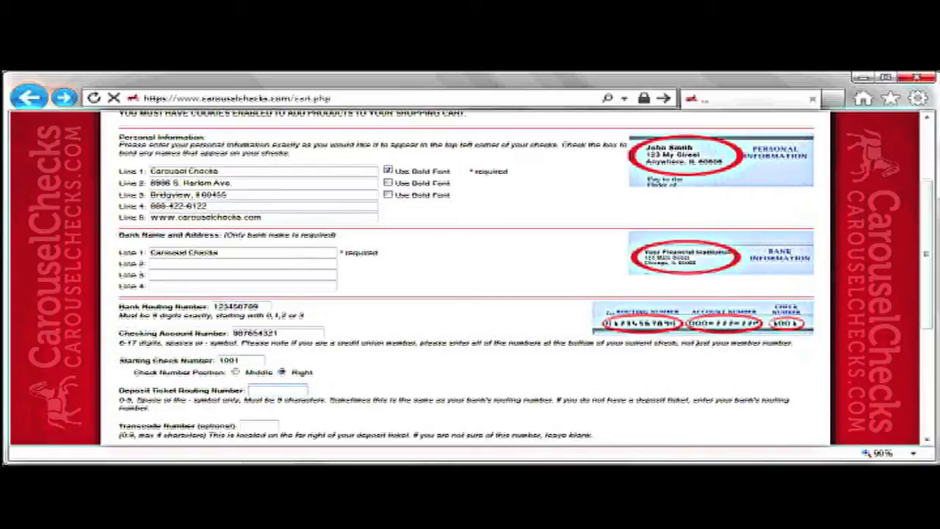
type("123456789")
scroll(470, 279, "down", 3)
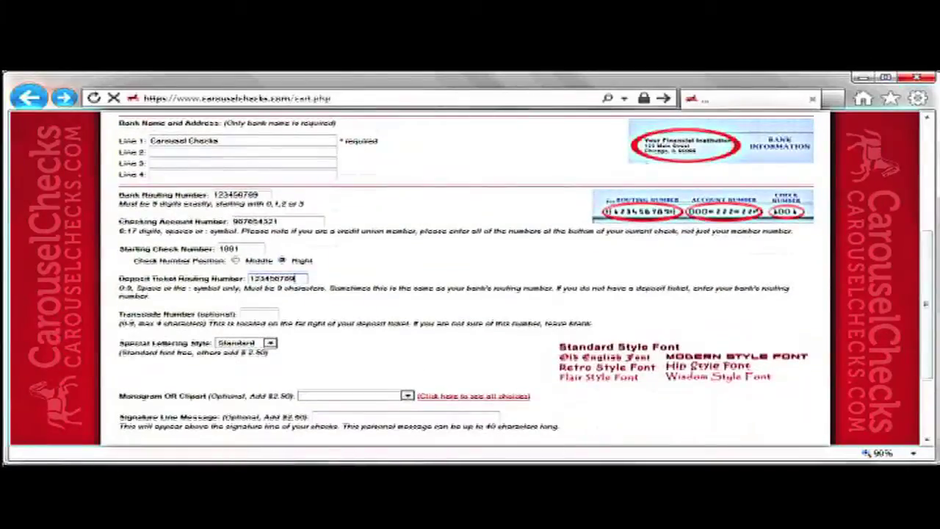
- Set the special lettering style to Hip
left_click(254, 314)
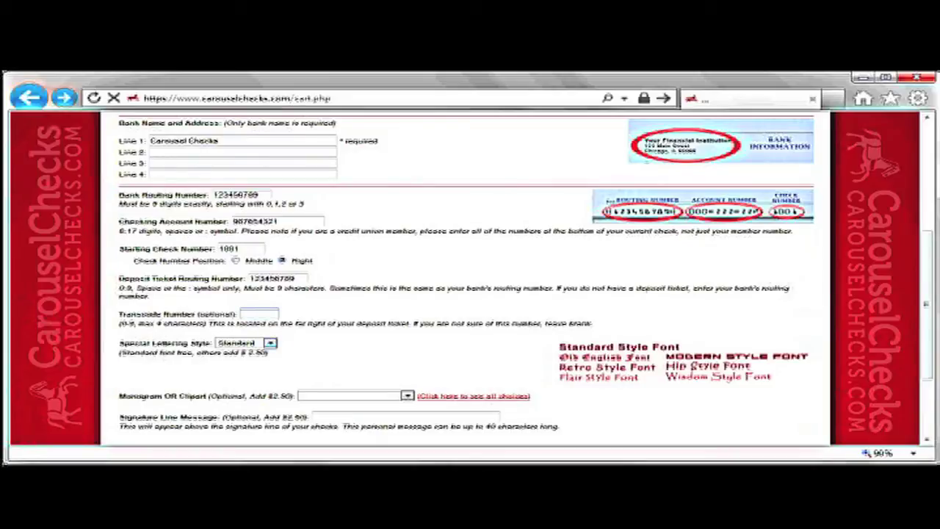
key("Tab")
key("f")
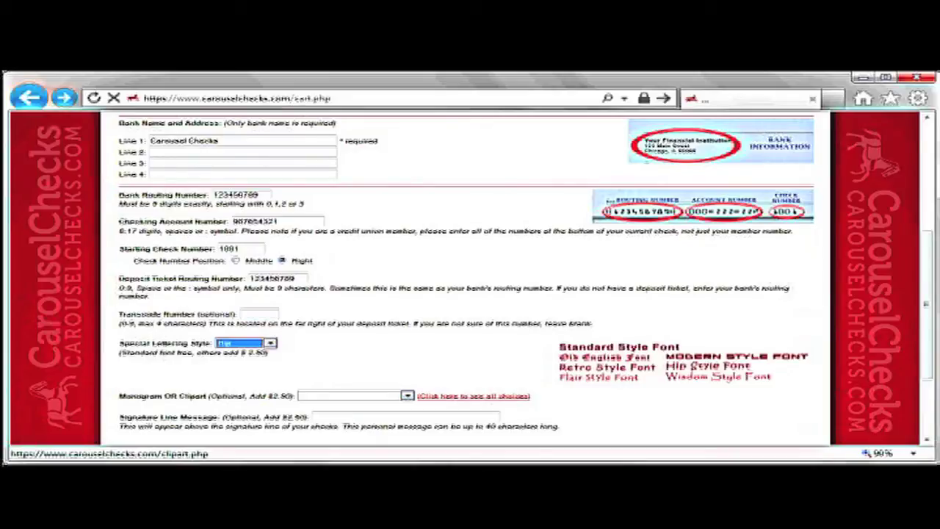
key("h")
- Browse the clipart choices, finish the signature message 'carousel checks' and submit for review
key("Tab")
key("Tab")
key("Return")
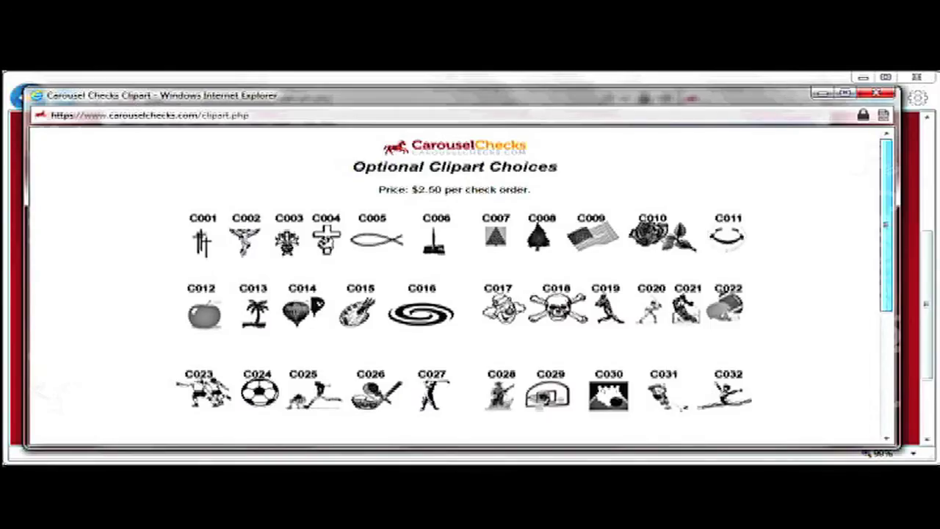
scroll(534, 286, "down", 3)
scroll(534, 286, "down", 3)
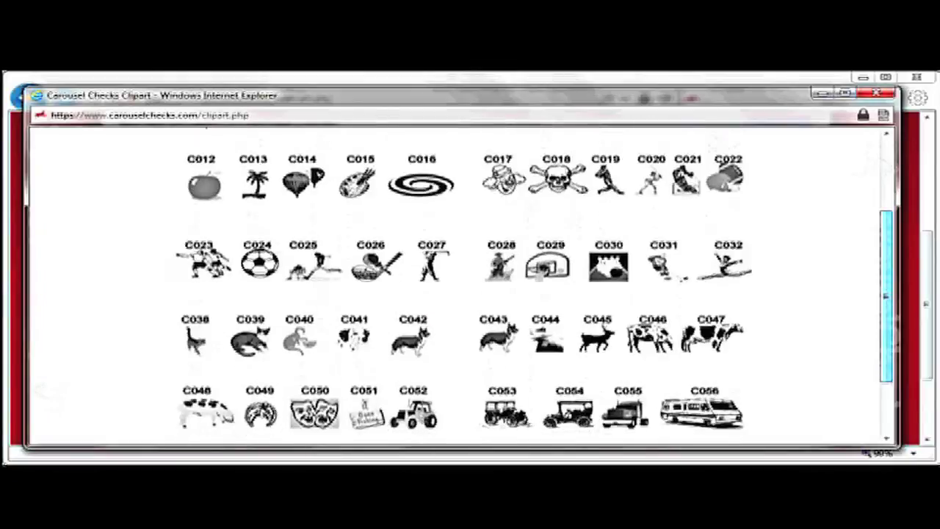
scroll(534, 286, "down", 1)
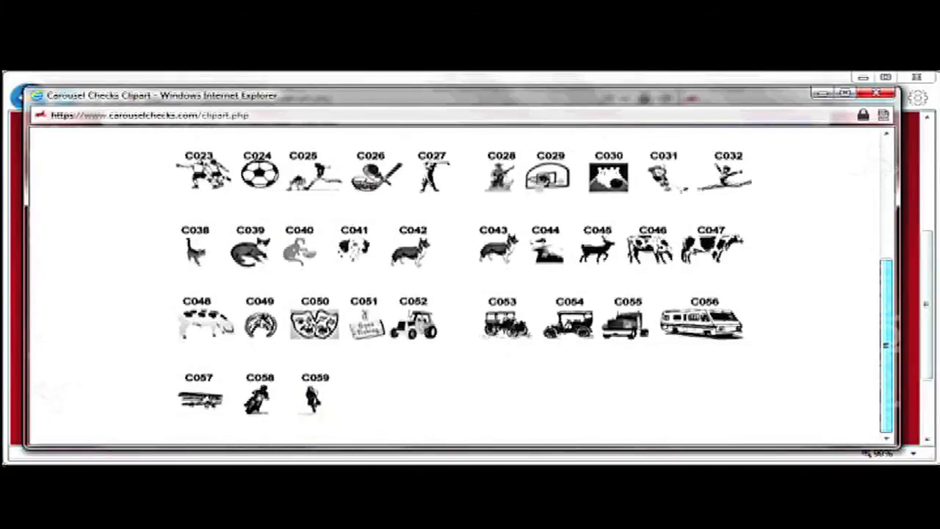
left_click(877, 93)
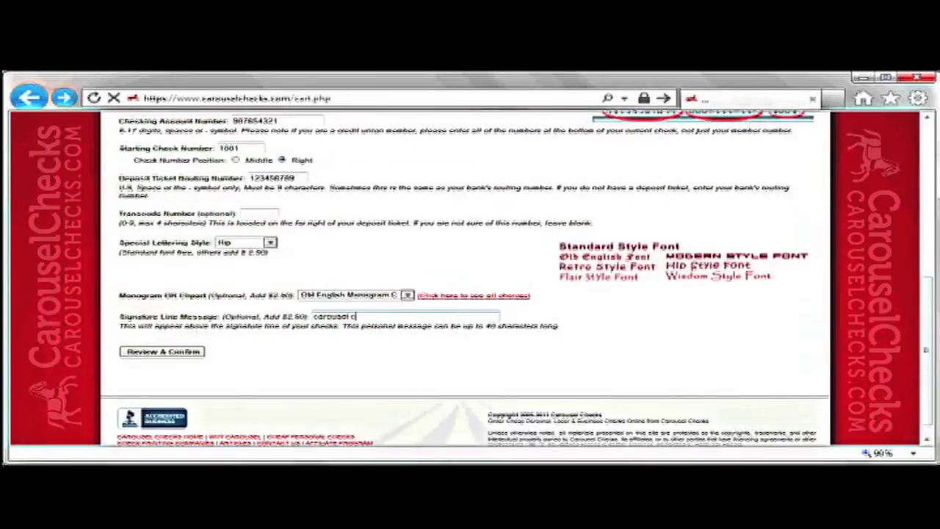
type("checks")
key("Return")
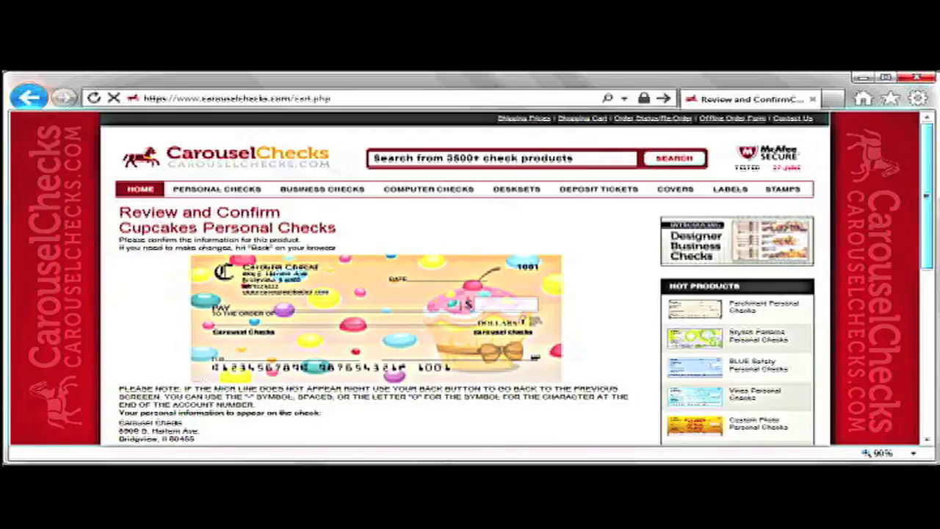
- Review the personalized Cupcakes checks and add them to the cart at $22.44
scroll(470, 280, "down", 3)
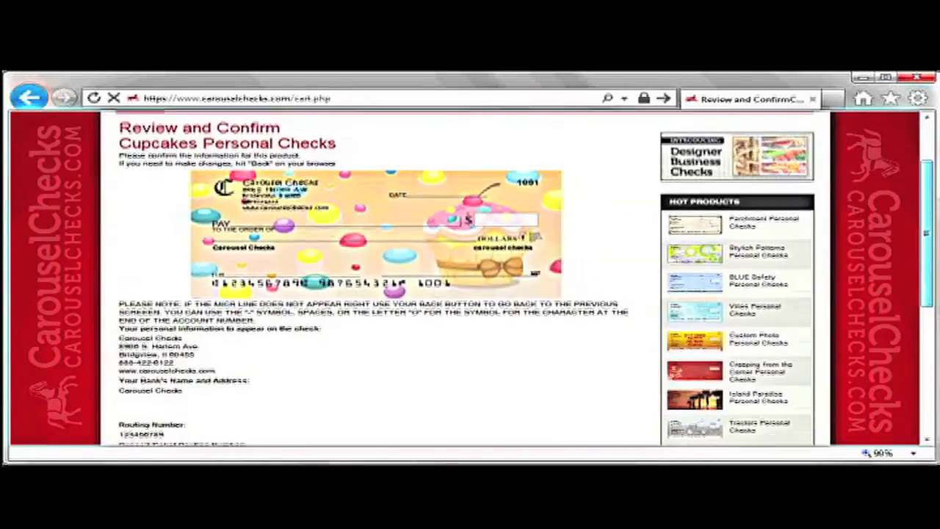
scroll(470, 279, "down", 3)
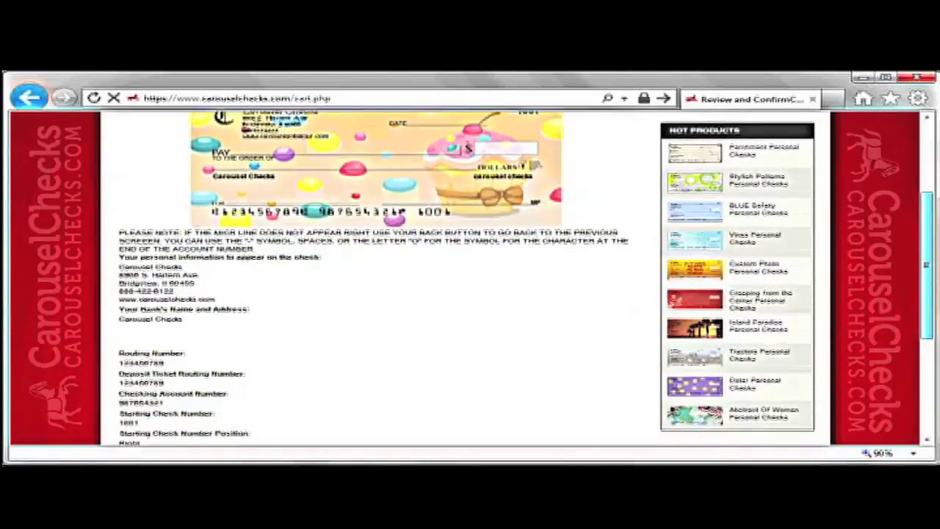
scroll(470, 279, "down", 4)
scroll(470, 279, "down", 2)
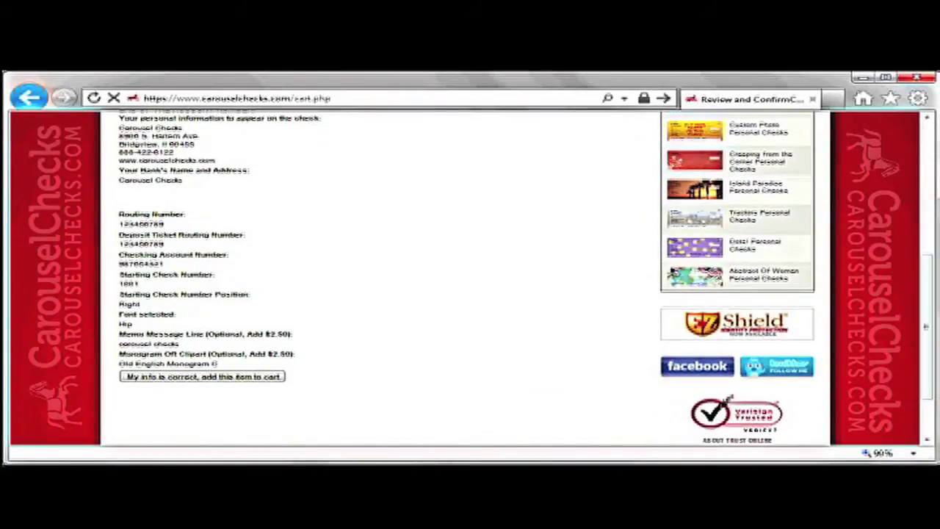
key("Return")
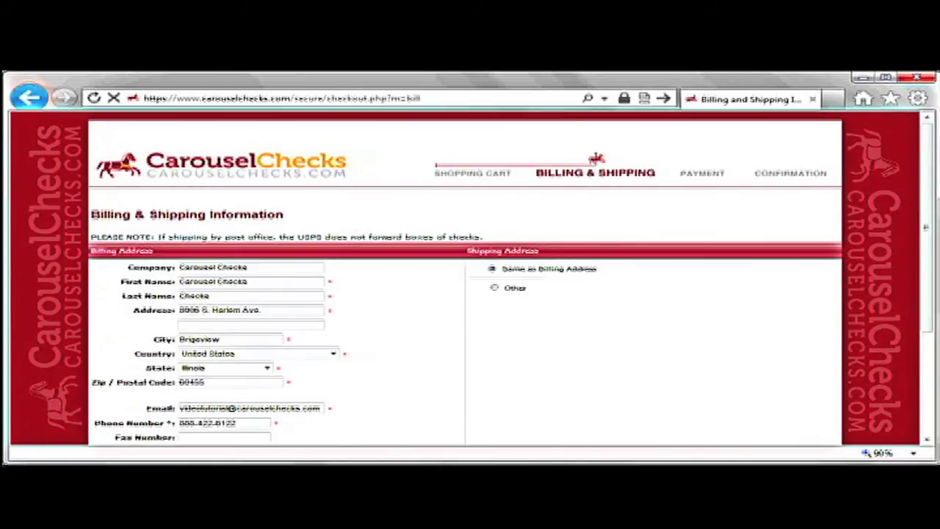
- Continue past Billing & Shipping to Payment Information, showing Priority shipping $6.99 and a $30.66 total
scroll(470, 279, "down", 3)
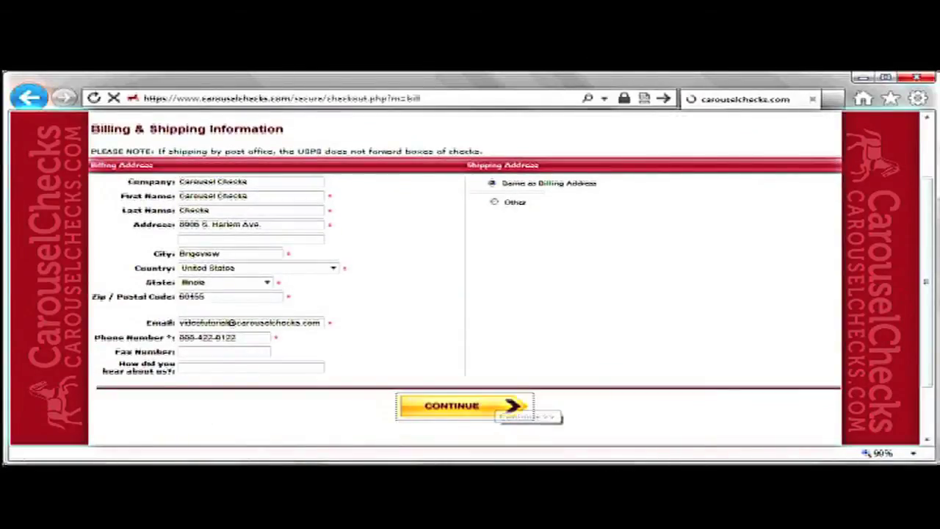
left_click(463, 406)
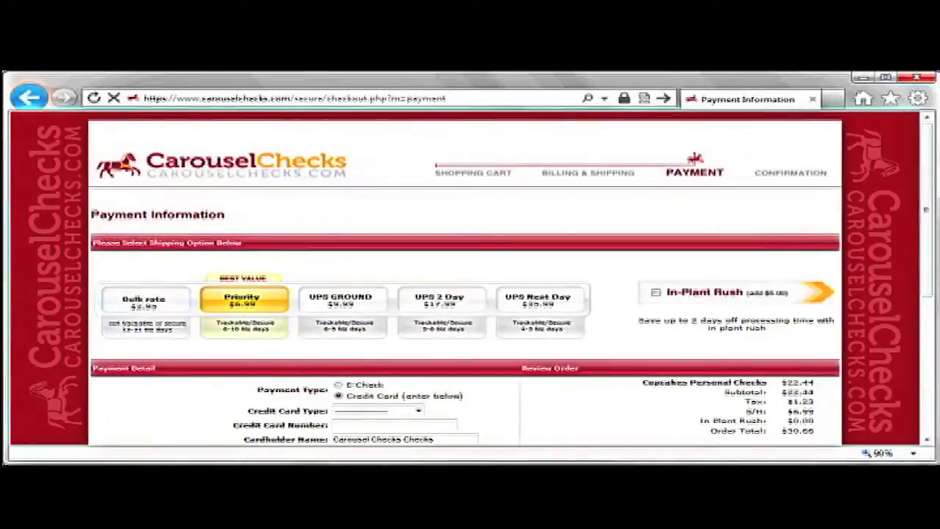
scroll(470, 280, "down", 4)
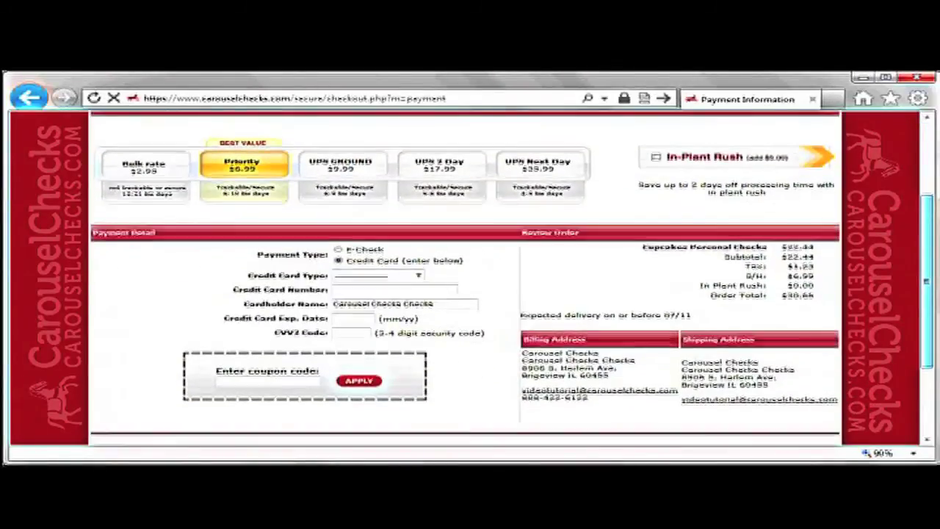
scroll(471, 280, "down", 1)
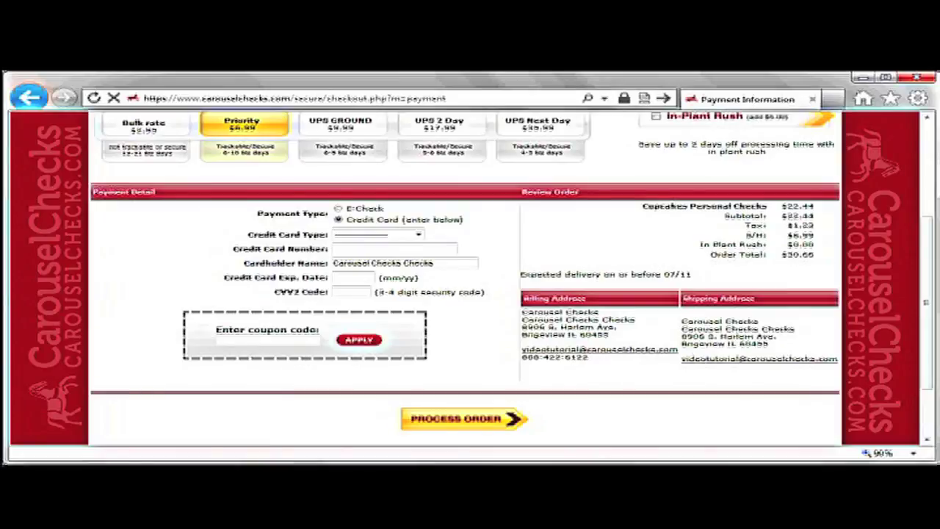